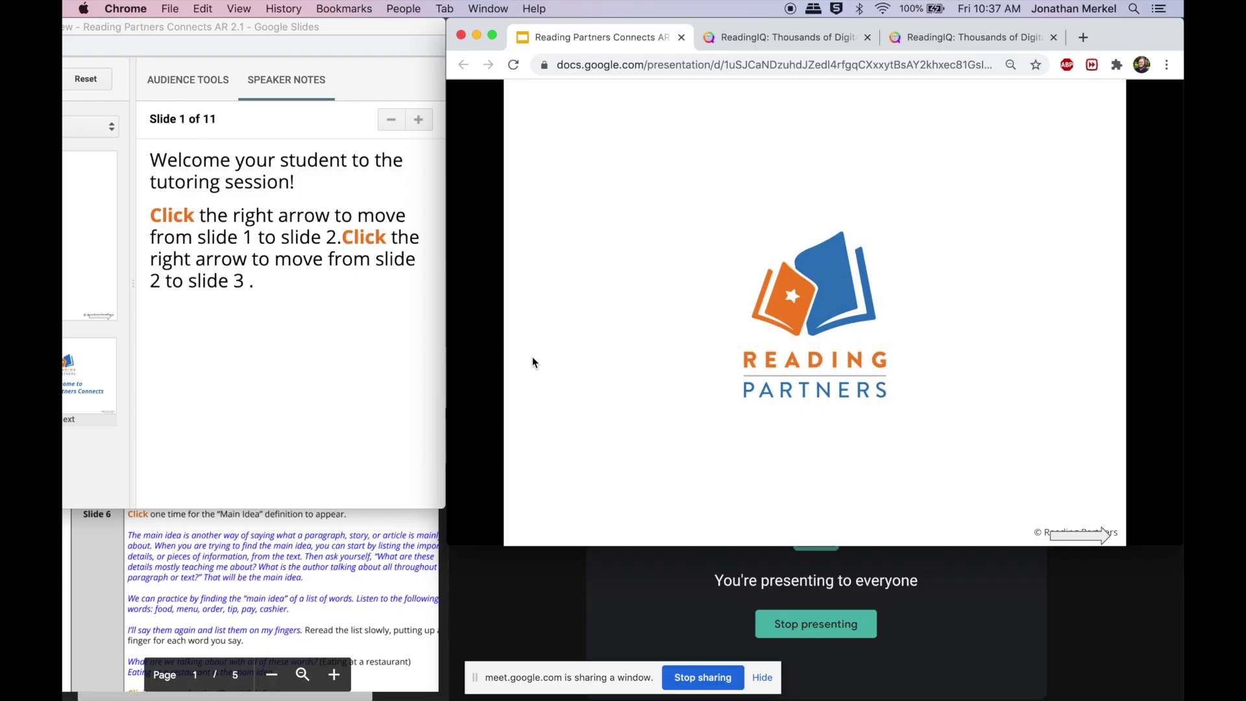
# Advance the shared slideshow to slide 2
pyautogui.press('Right')
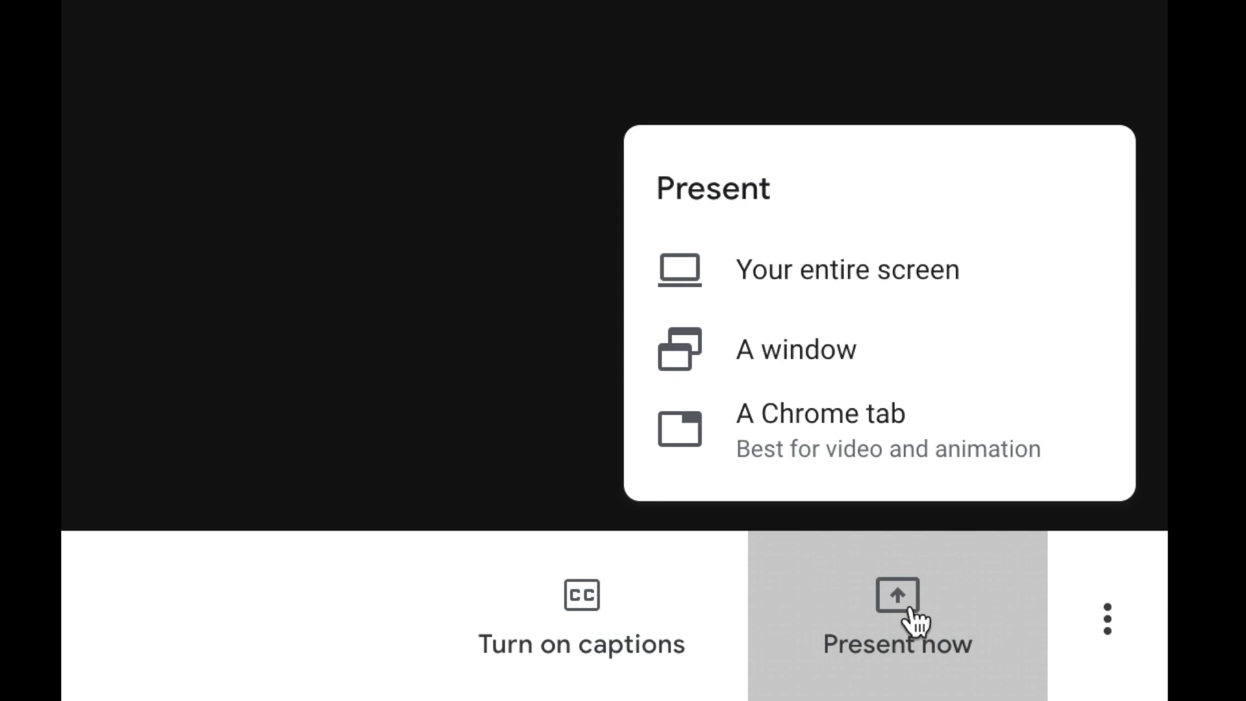
# Share the Reading Partners Connects presentation window as a single window
pyautogui.click(826, 336)
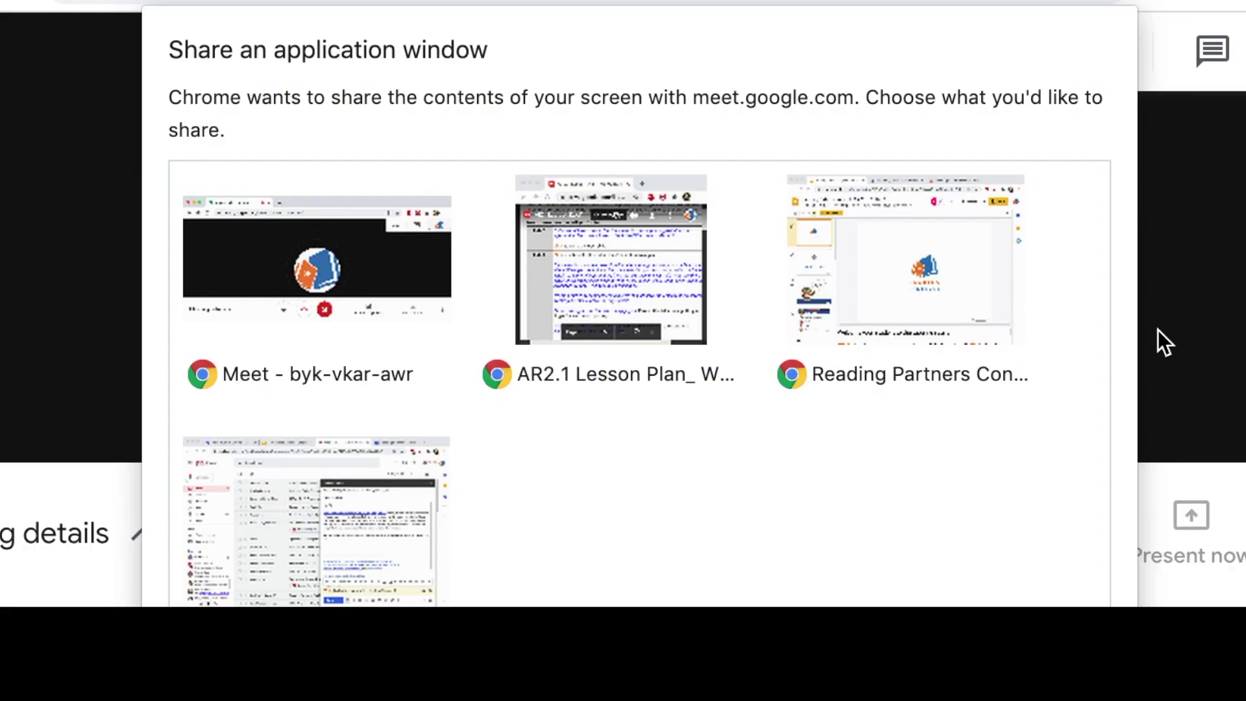
pyautogui.click(922, 252)
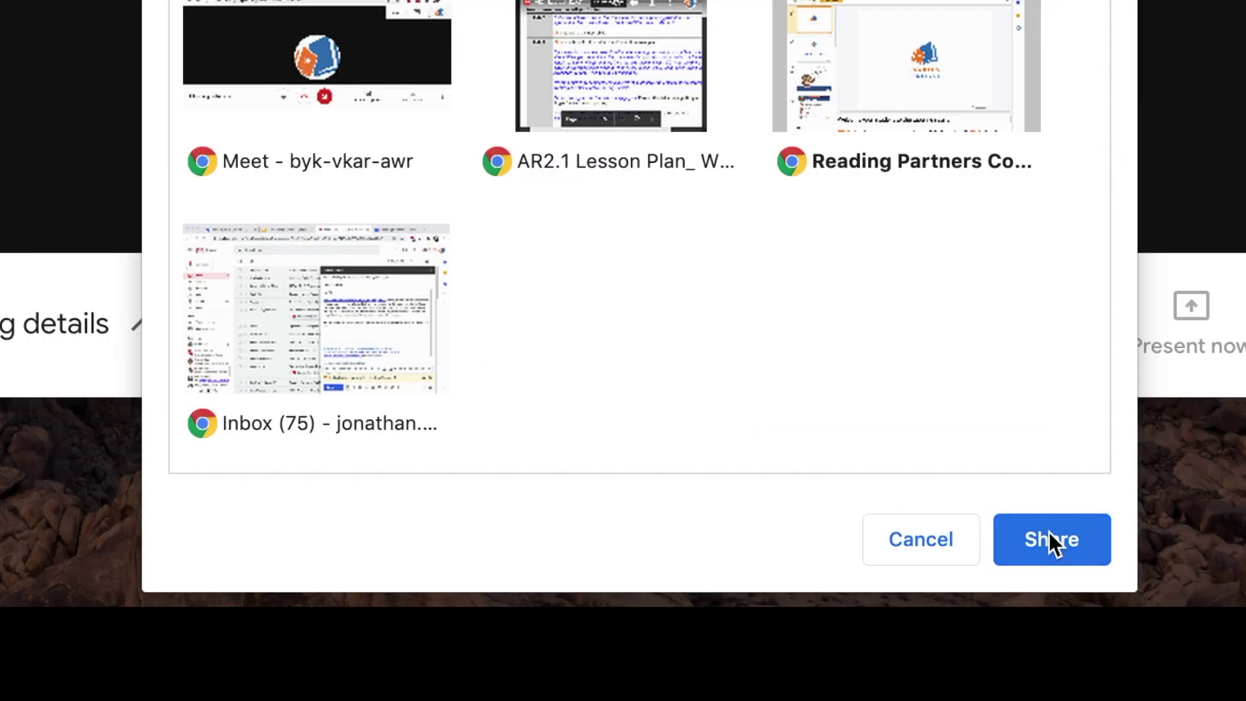
pyautogui.click(1049, 532)
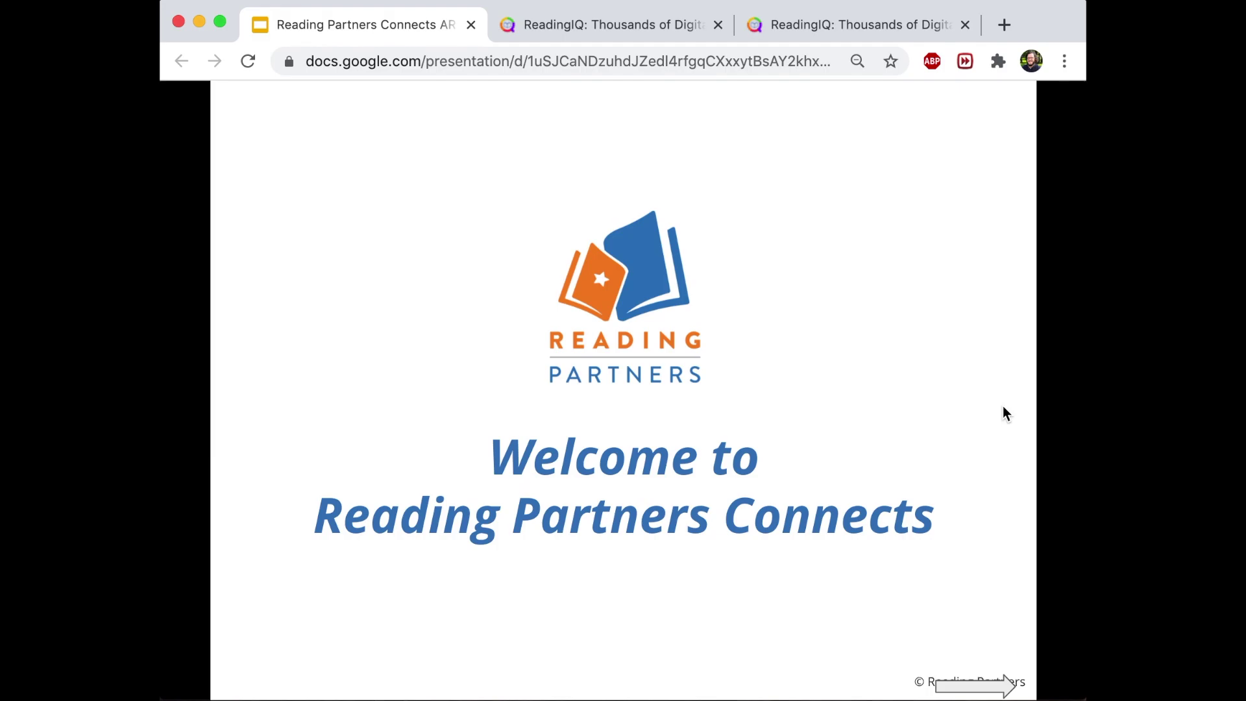
# Advance to 'Your Turn to Read!', then page through Welcome to Mexico and Grandmother's Dreamcatcher
pyautogui.click(897, 270)
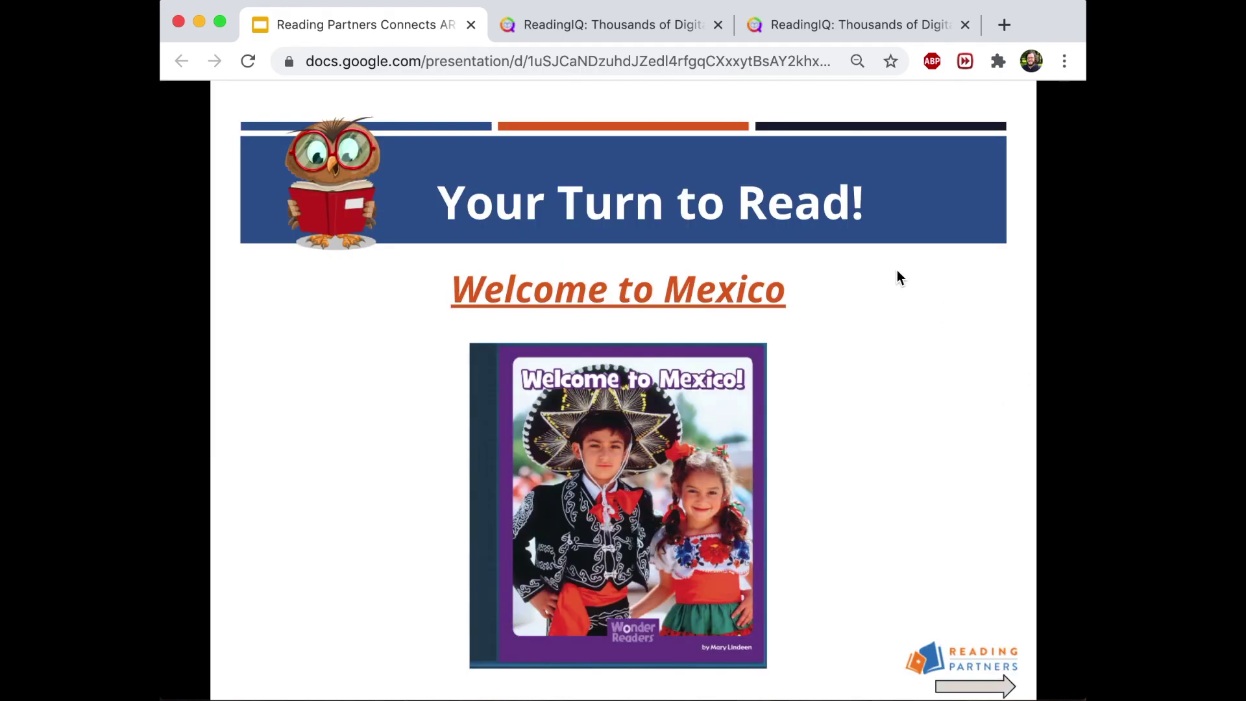
pyautogui.click(615, 26)
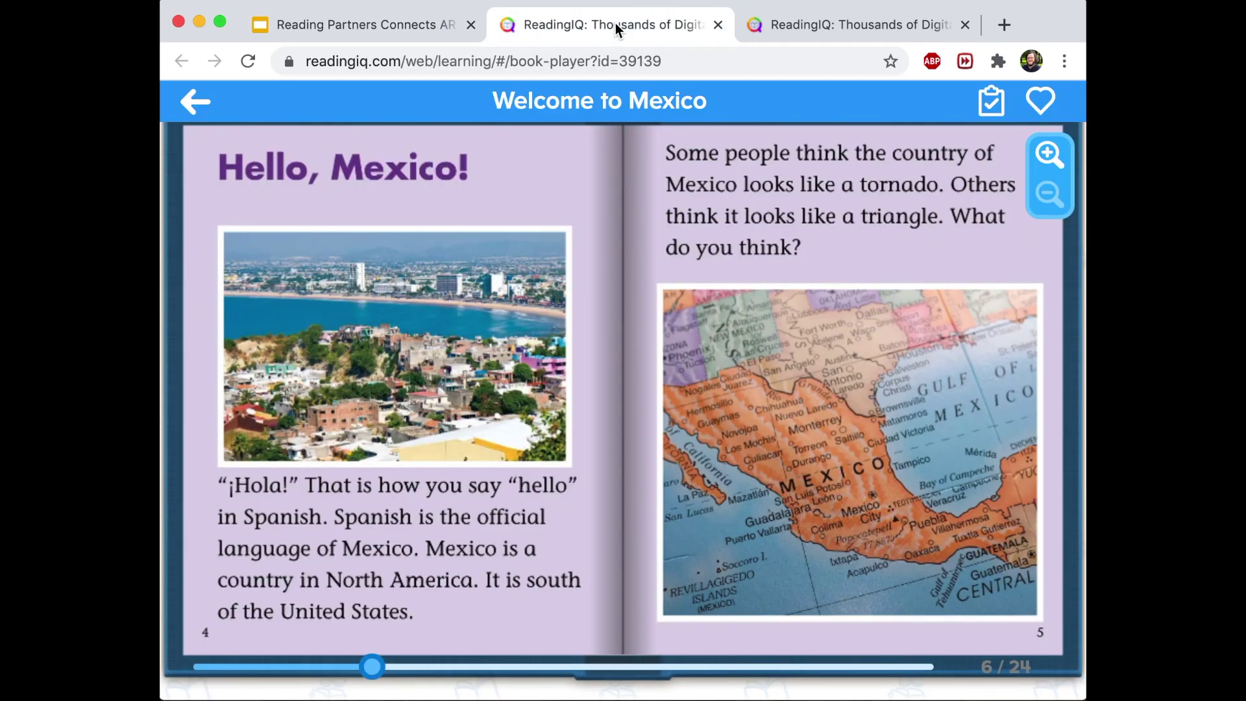
pyautogui.click(936, 407)
pyautogui.click(936, 407)
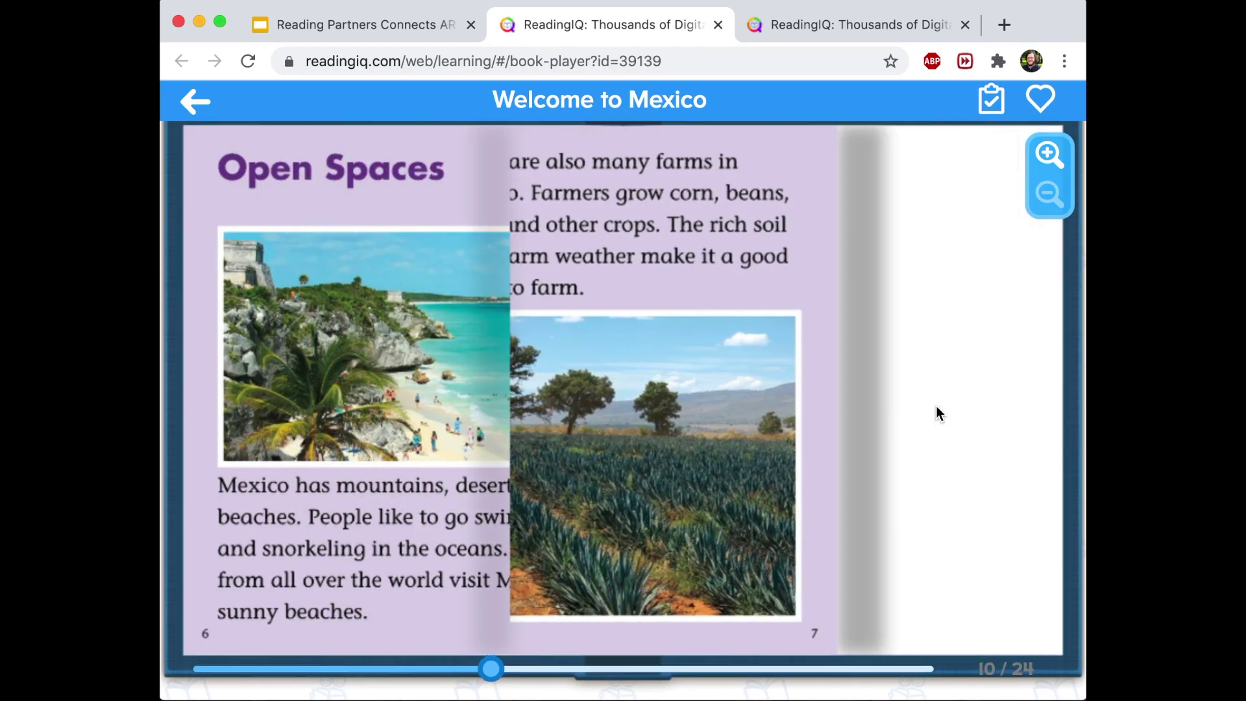
pyautogui.click(936, 406)
pyautogui.click(826, 32)
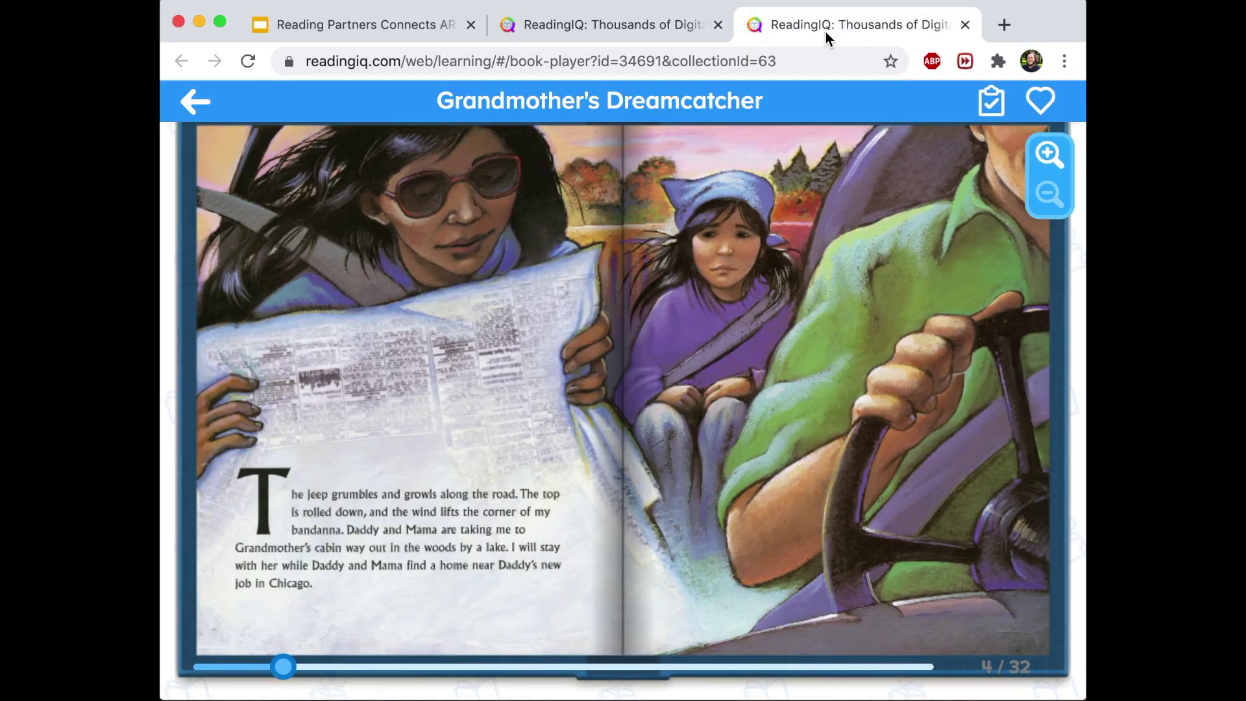
pyautogui.click(892, 237)
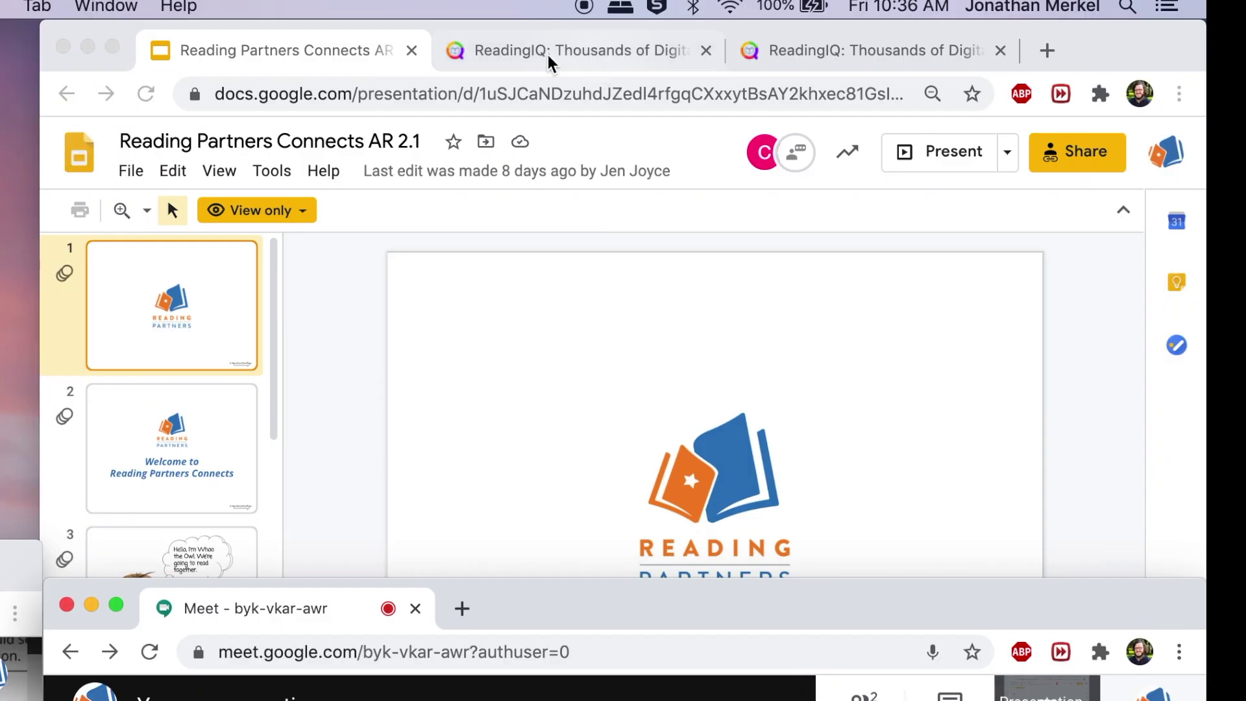
# Start the Reading Partners deck in Presenter view from the Present dropdown
pyautogui.click(346, 54)
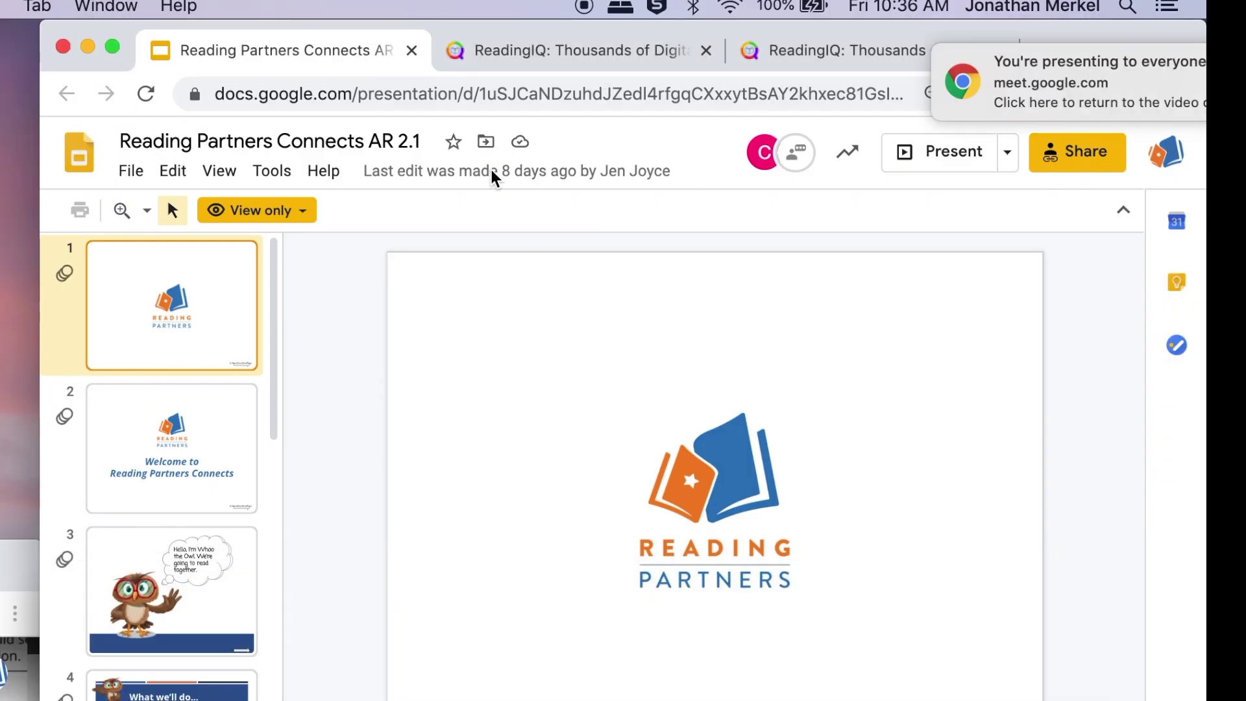
pyautogui.click(1008, 160)
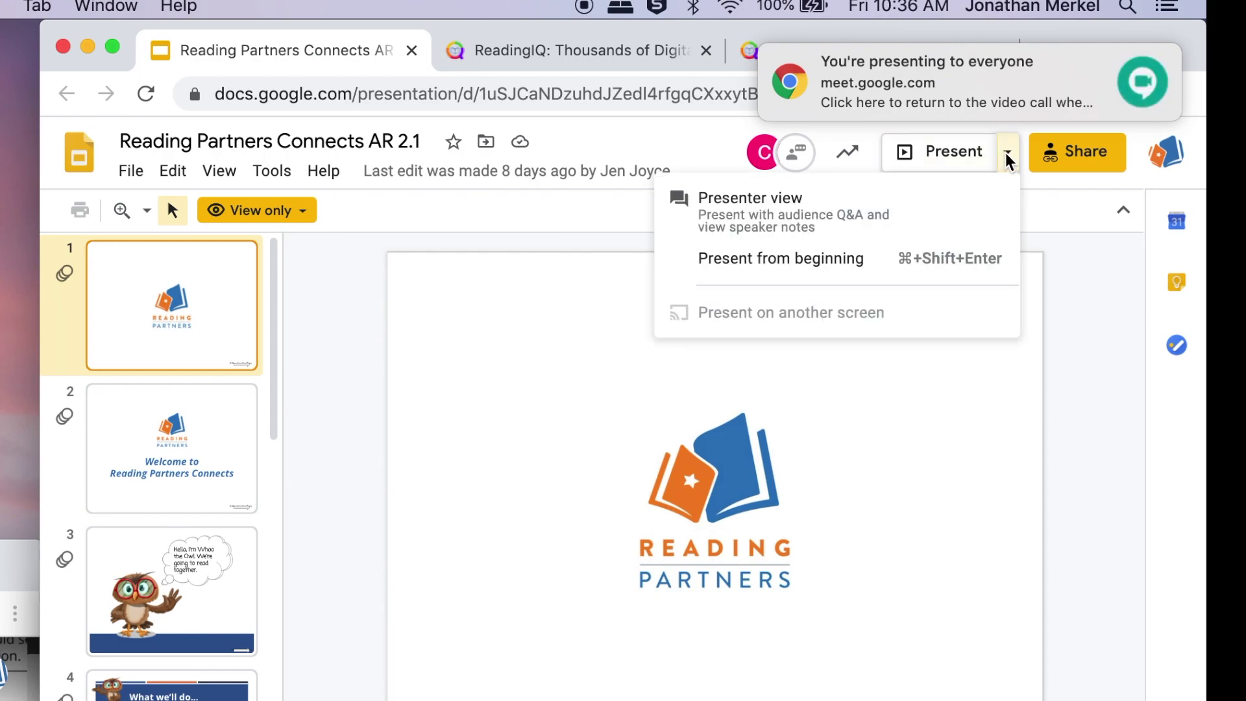
pyautogui.click(741, 202)
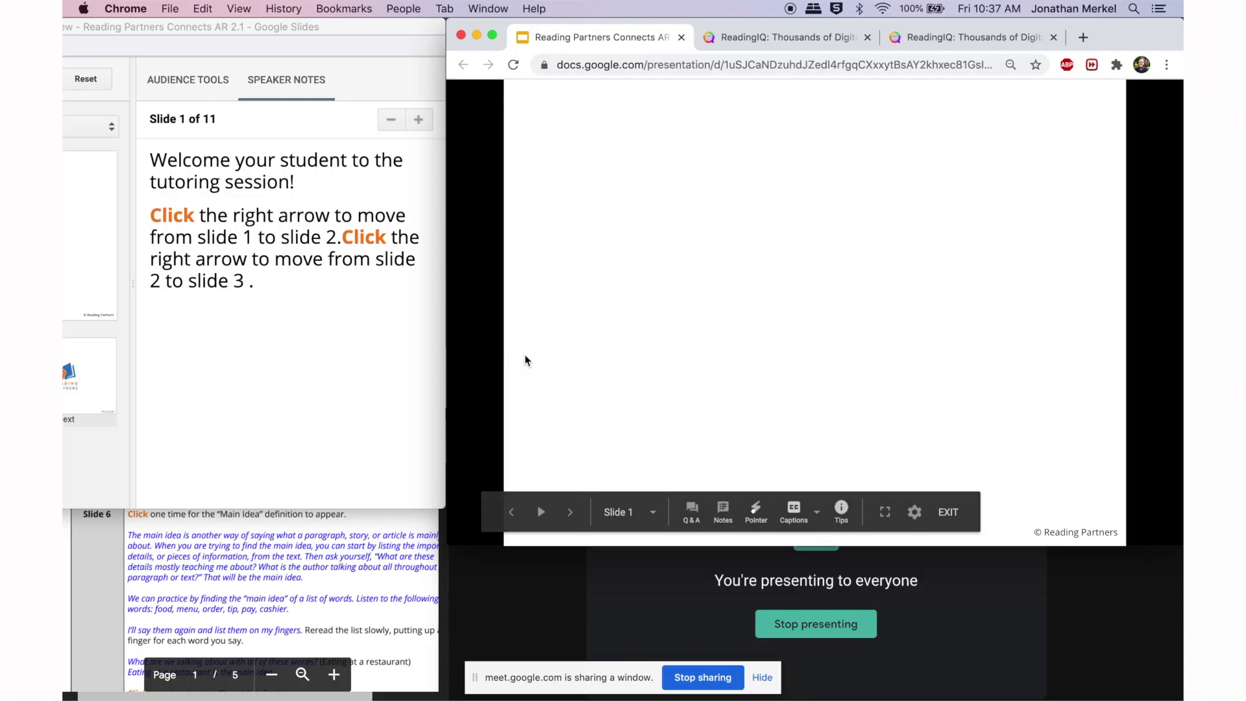